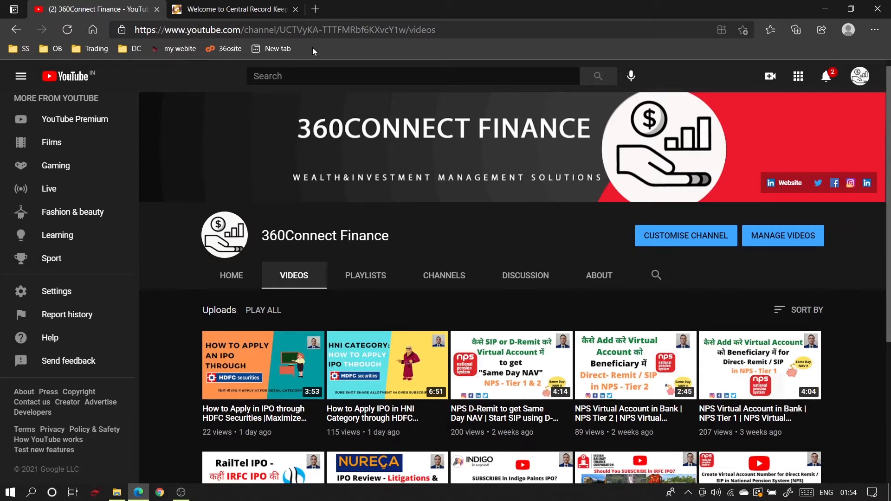
- Switch to the NSDL NPS login page and log in to the subscriber account with the captcha sum answered
{"action": "left_click", "coordinate": [250, 8]}
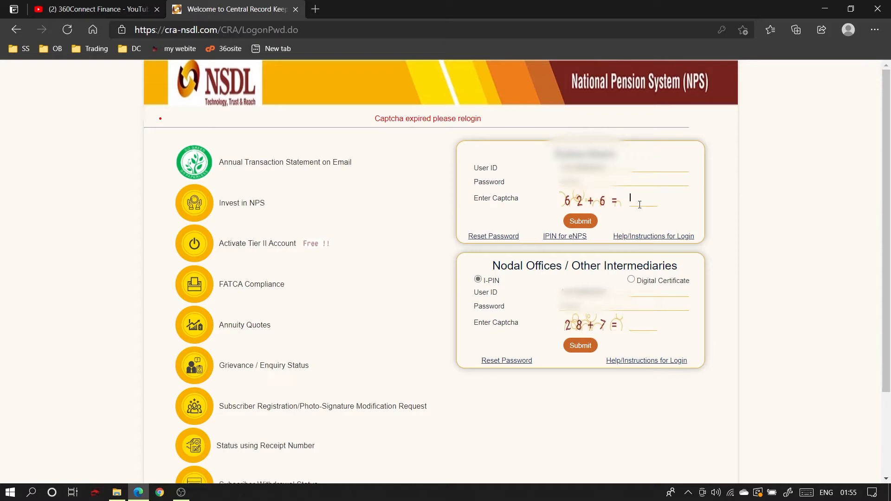
{"action": "type", "text": "68"}
{"action": "left_click", "coordinate": [584, 222]}
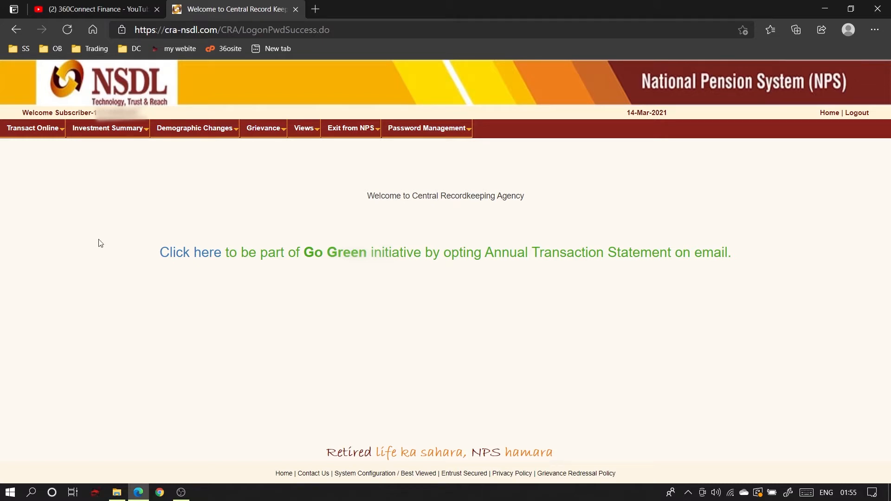
- Open the scheme preference change request for Tier-1 and examine the current scheme preference type and scheme percentages
{"action": "mouse_move", "coordinate": [59, 135]}
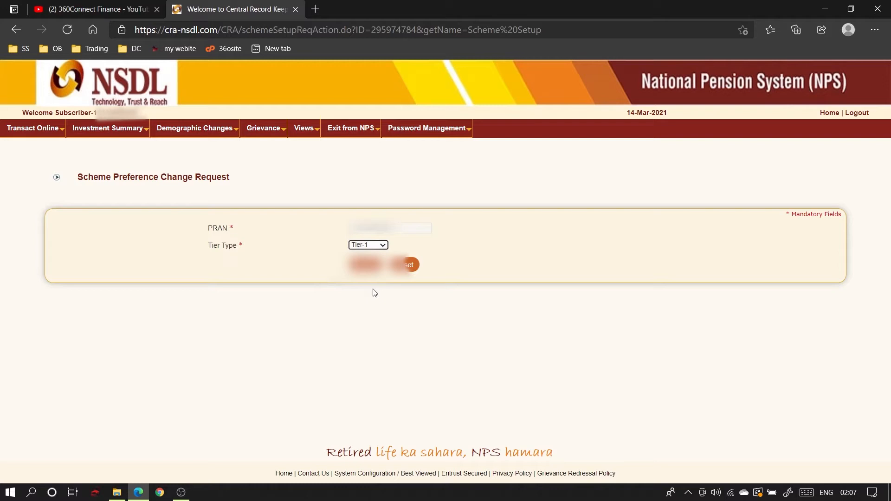
{"action": "key", "text": "Return"}
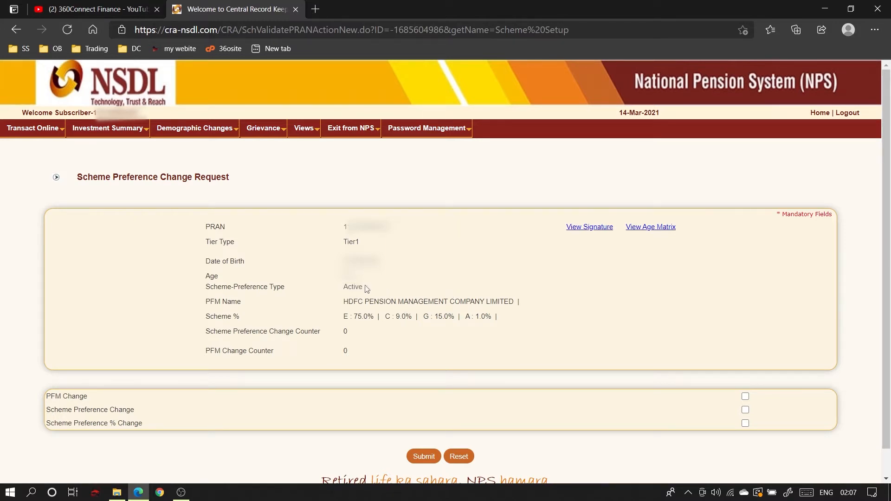
{"action": "left_click_drag", "start_coordinate": [367, 289], "coordinate": [342, 288]}
{"action": "left_click", "coordinate": [345, 320]}
{"action": "left_click_drag", "start_coordinate": [412, 317], "coordinate": [385, 317]}
{"action": "left_click", "coordinate": [468, 316]}
- Submit the request with Scheme Preference Change selected, after checking the age matrix for the maximum cap on Scheme E
{"action": "left_click", "coordinate": [745, 410]}
{"action": "left_click", "coordinate": [650, 227]}
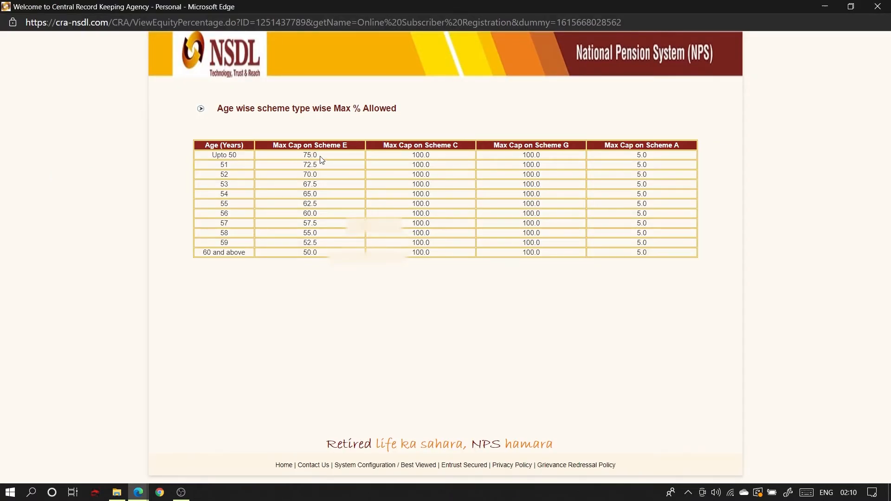
{"action": "left_click_drag", "start_coordinate": [319, 155], "coordinate": [303, 155]}
{"action": "left_click", "coordinate": [878, 7]}
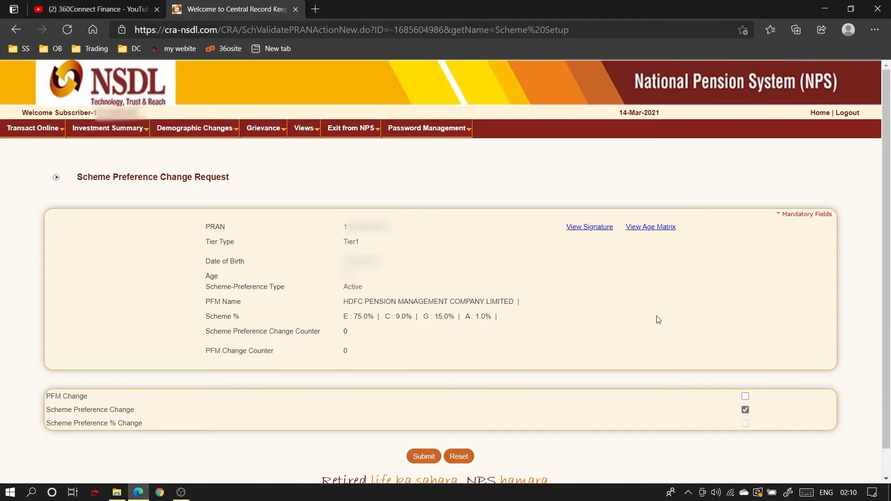
{"action": "left_click", "coordinate": [422, 458]}
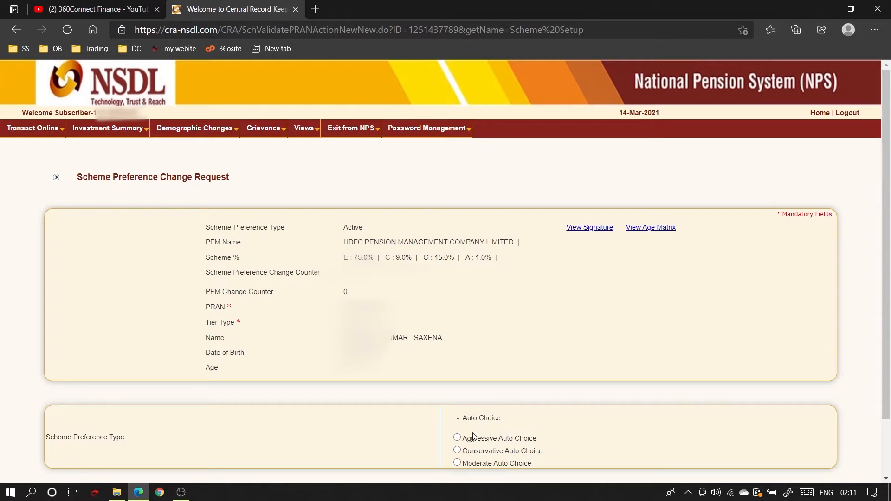
- Submit Aggressive Auto Choice as the scheme preference type, then check the change flag and request the OTP
{"action": "left_click", "coordinate": [458, 438]}
{"action": "scroll", "coordinate": [406, 459], "scroll_direction": "down", "scroll_amount": 1}
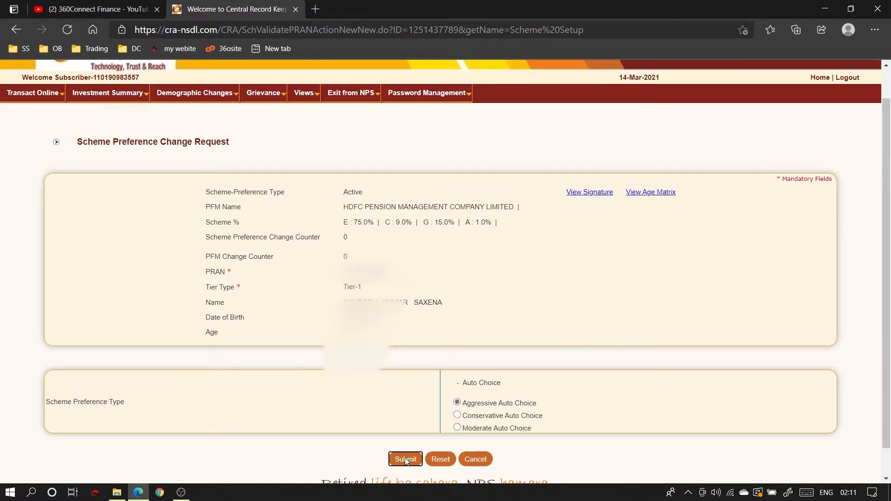
{"action": "left_click", "coordinate": [405, 459]}
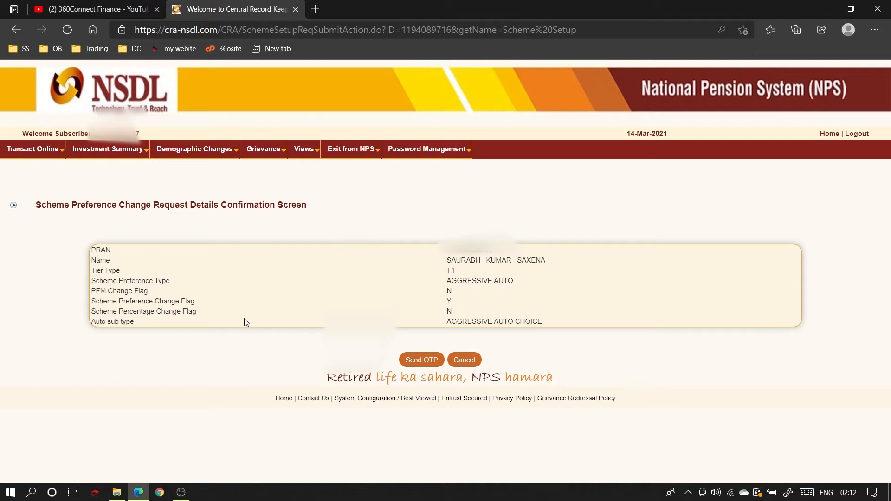
{"action": "double_click", "coordinate": [449, 301]}
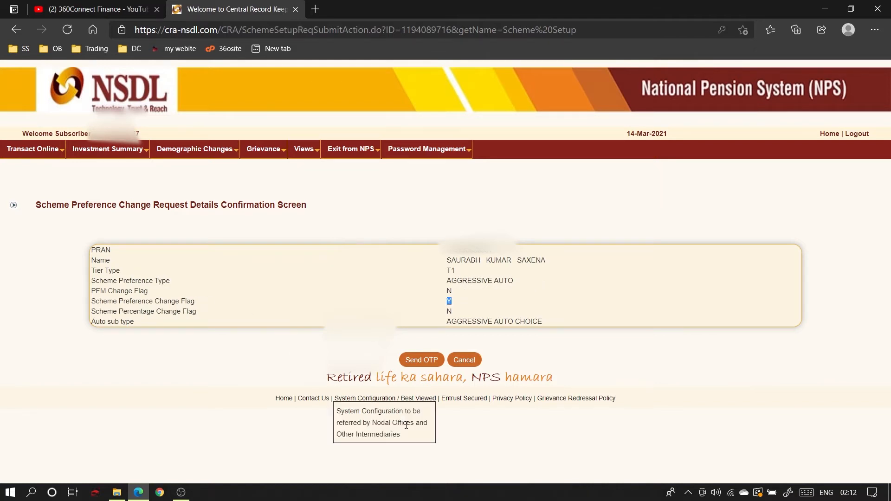
{"action": "left_click", "coordinate": [427, 358]}
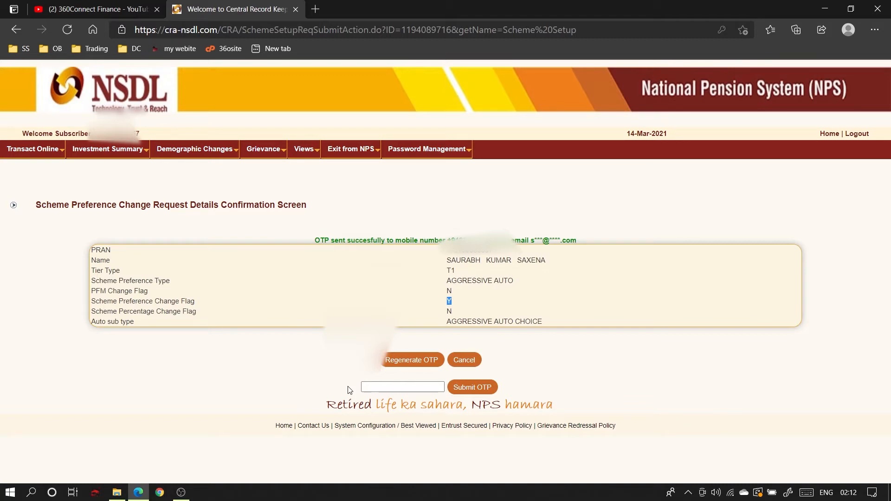
- Start a new Tier-1 scheme preference change request and submit it with Scheme Preference % Change selected
{"action": "mouse_move", "coordinate": [60, 150]}
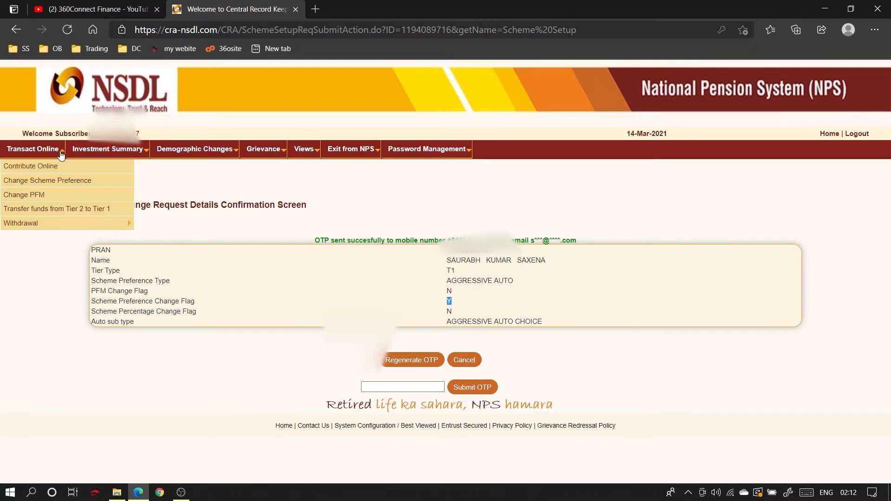
{"action": "left_click", "coordinate": [53, 186]}
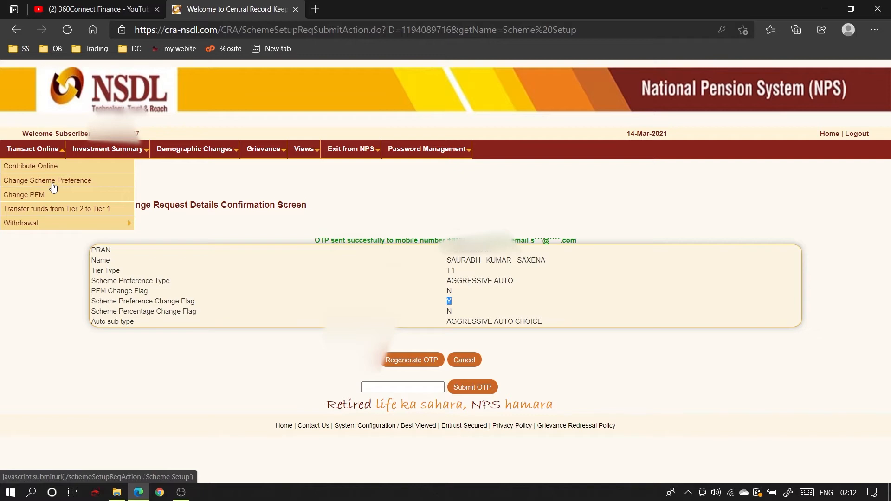
{"action": "scroll", "coordinate": [887, 252], "scroll_direction": "down", "scroll_amount": 1}
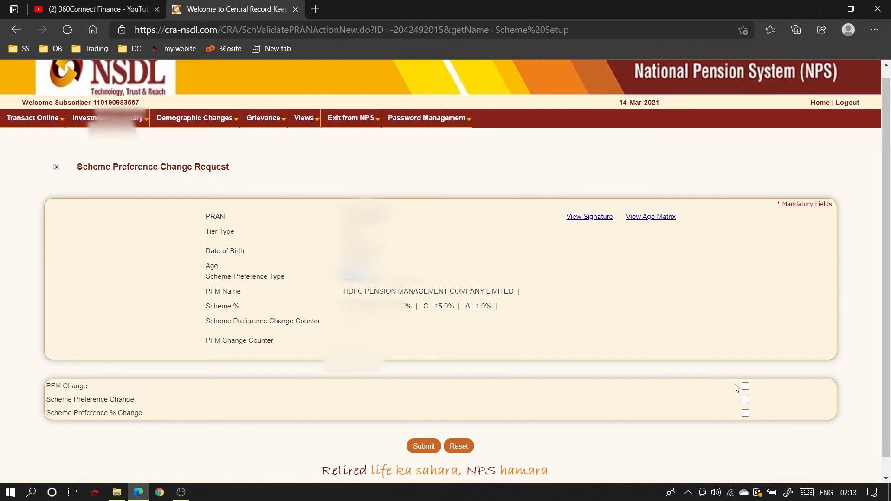
{"action": "left_click", "coordinate": [745, 413]}
{"action": "left_click", "coordinate": [424, 447]}
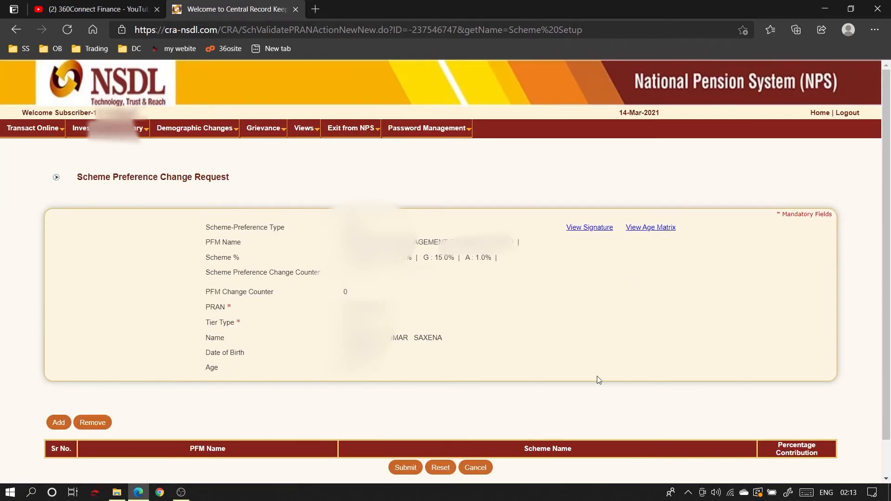
- Add a first allocation row for HDFC Pension Management Company Limited, Scheme E - Tier I, with a 70 percent contribution
{"action": "left_click", "coordinate": [57, 422]}
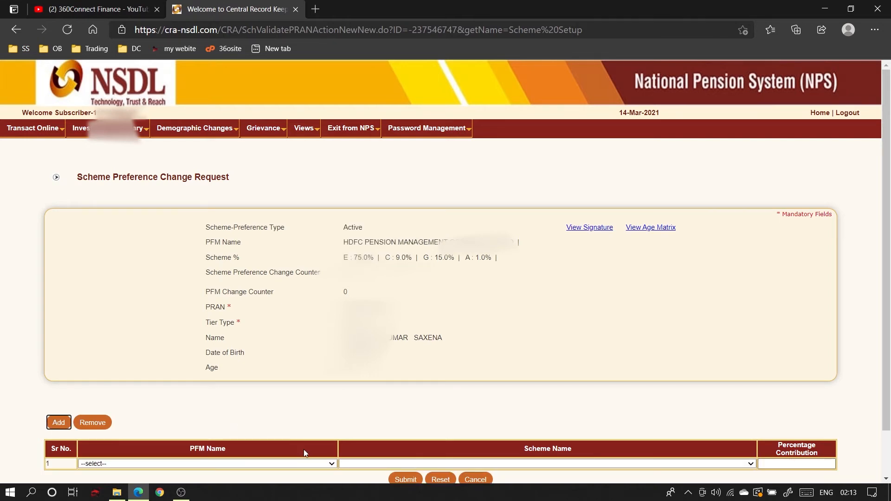
{"action": "left_click", "coordinate": [305, 464]}
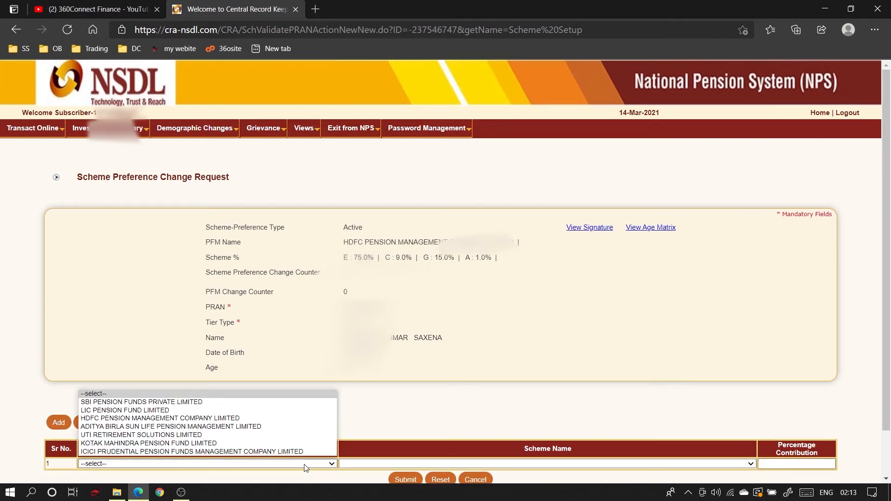
{"action": "left_click", "coordinate": [281, 419]}
{"action": "left_click", "coordinate": [663, 464]}
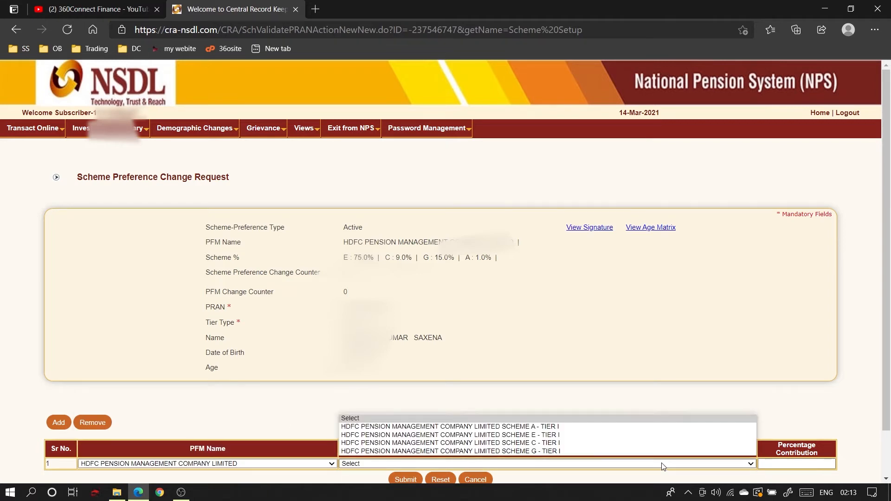
{"action": "left_click", "coordinate": [596, 435]}
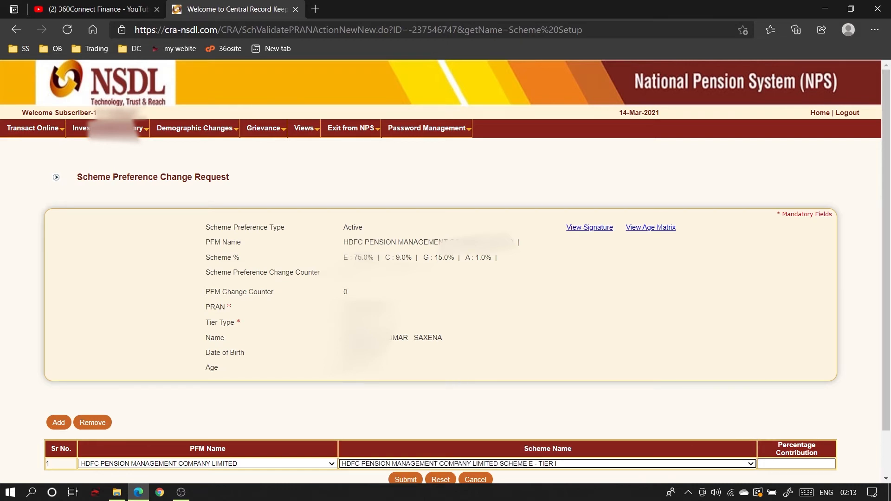
{"action": "left_click", "coordinate": [781, 464]}
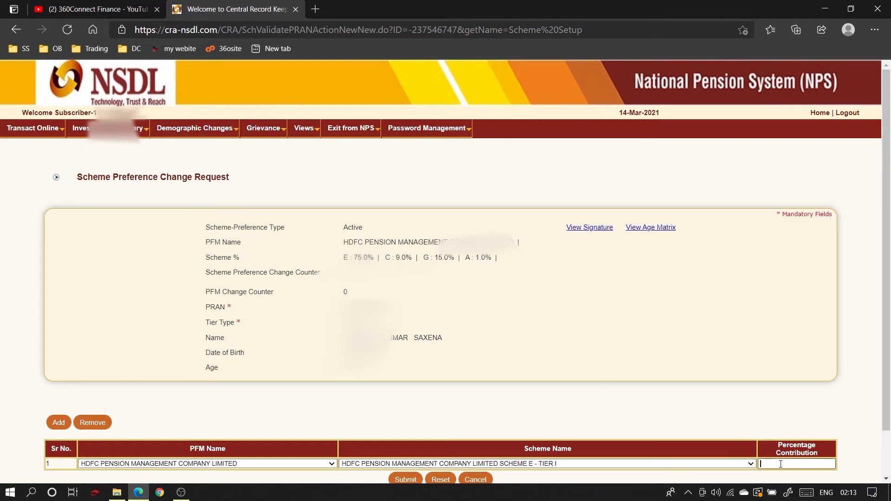
{"action": "type", "text": "70"}
- Add a second allocation row for HDFC Pension Management Company Limited, Scheme C - Tier I, with a 10 percent contribution
{"action": "left_click", "coordinate": [59, 423]}
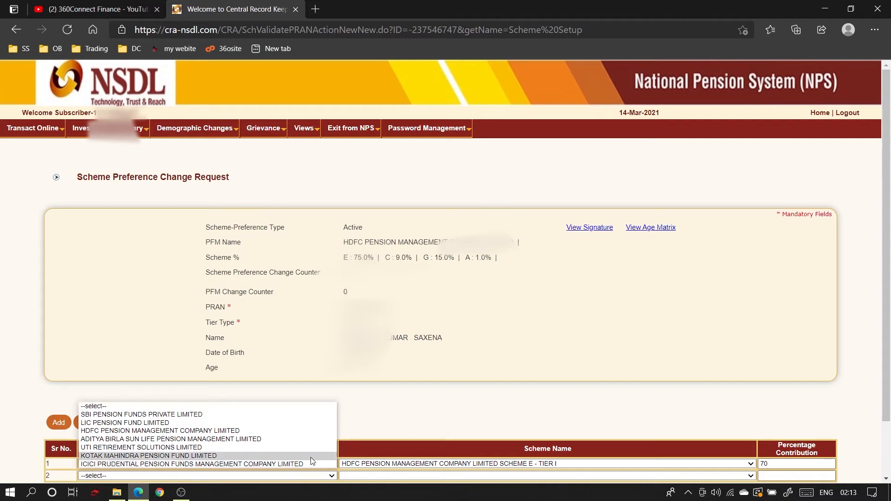
{"action": "left_click", "coordinate": [305, 431]}
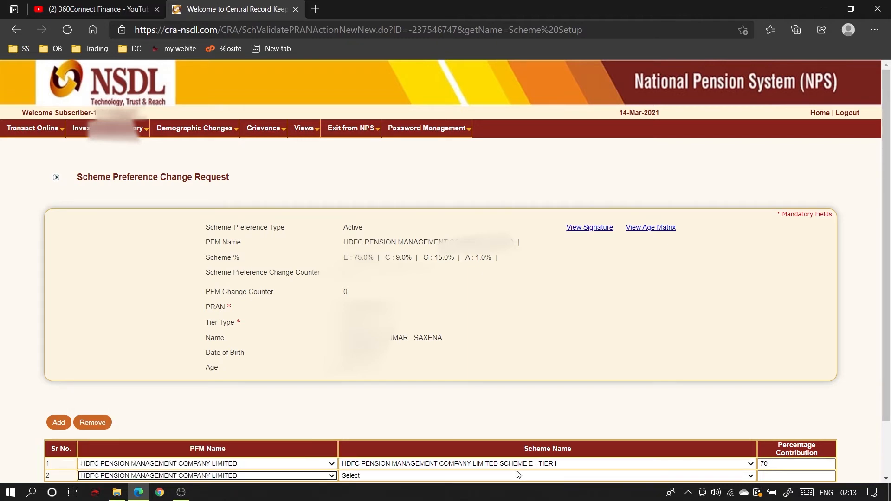
{"action": "left_click", "coordinate": [590, 476]}
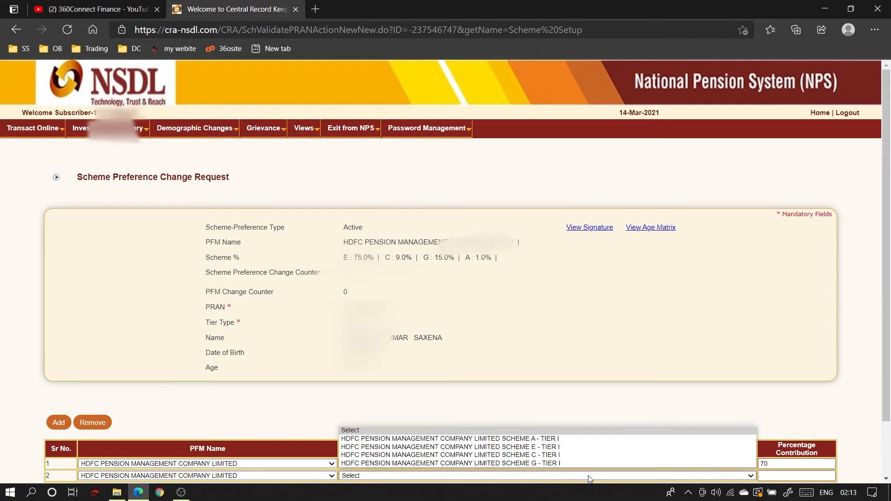
{"action": "left_click", "coordinate": [552, 456]}
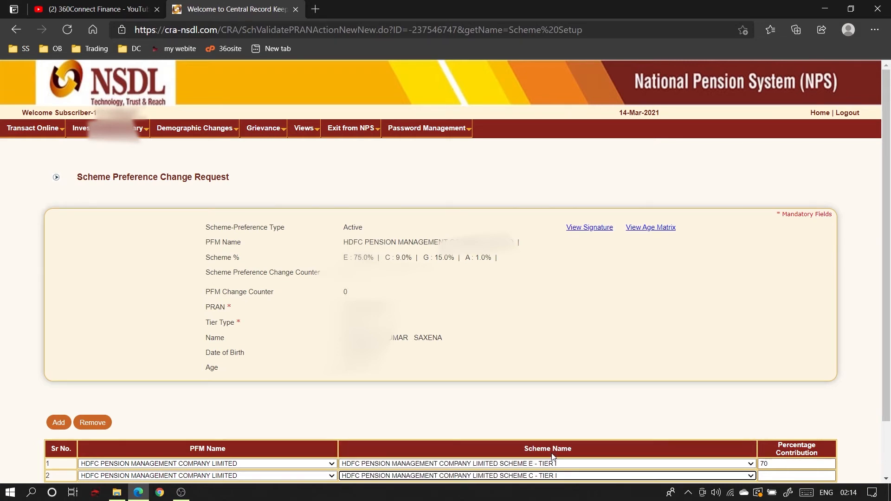
{"action": "left_click", "coordinate": [769, 475]}
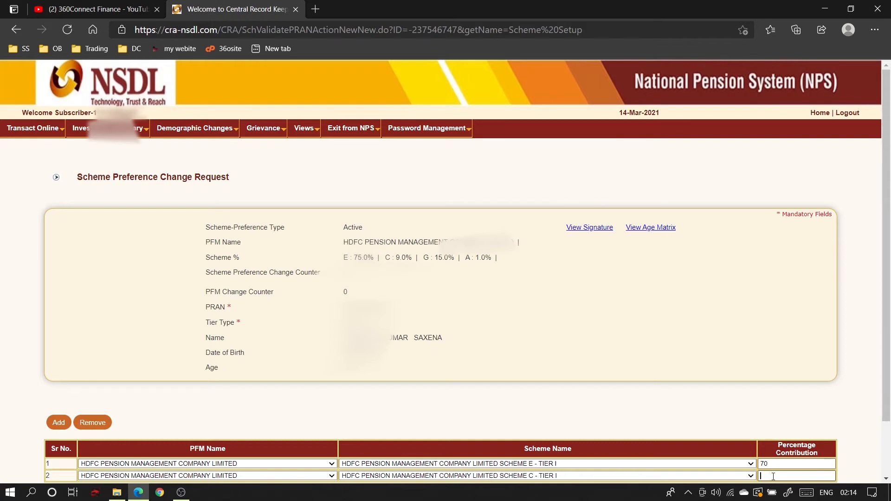
{"action": "type", "text": "10"}
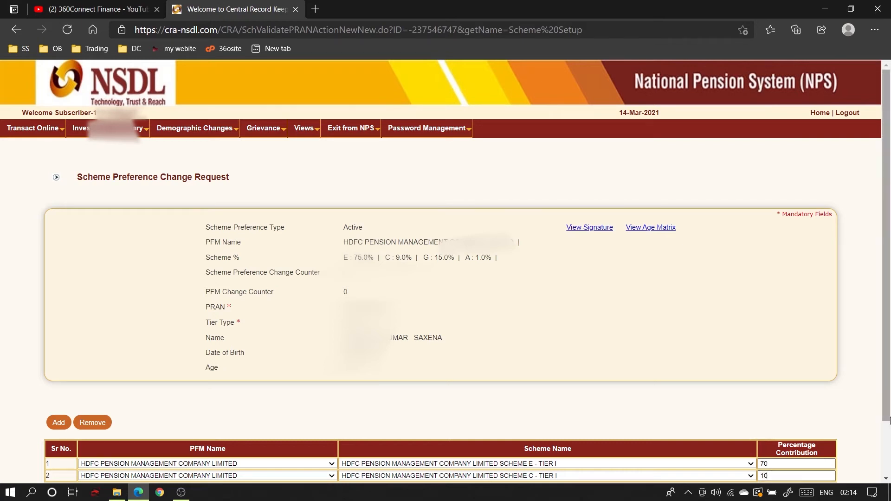
- Add a third allocation row for HDFC Pension Management Company Limited, Scheme G - Tier I, with a 15 percent contribution
{"action": "left_click", "coordinate": [59, 422]}
{"action": "left_click_drag", "start_coordinate": [888, 265], "coordinate": [888, 289]}
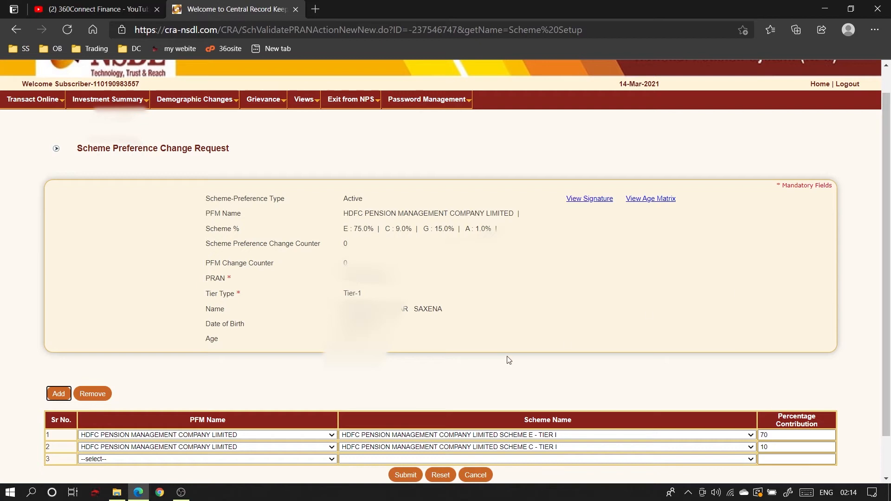
{"action": "left_click", "coordinate": [285, 462]}
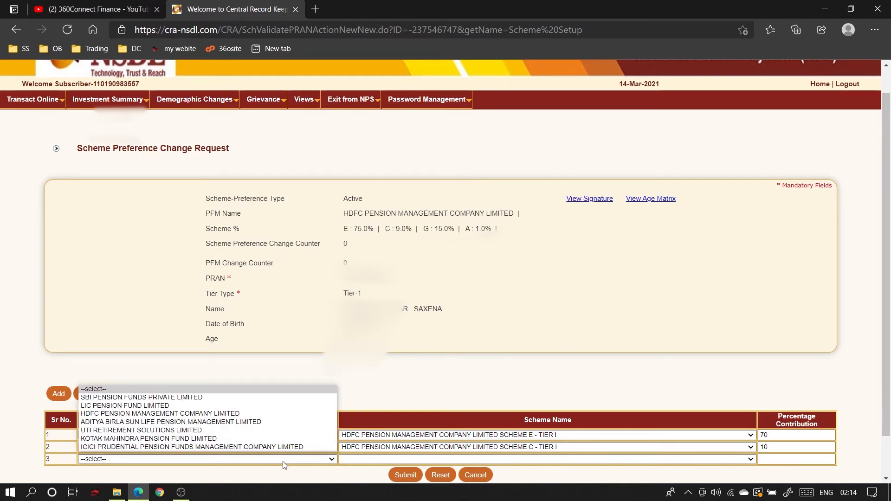
{"action": "left_click", "coordinate": [264, 414]}
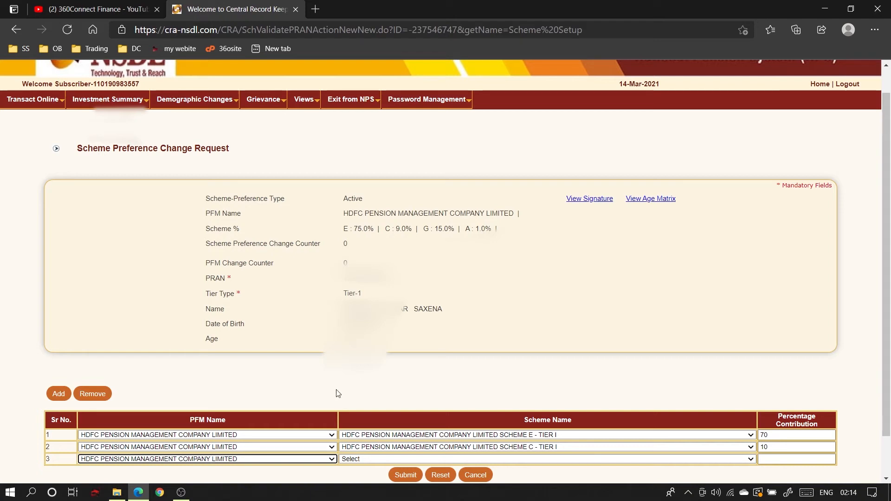
{"action": "left_click", "coordinate": [299, 460]}
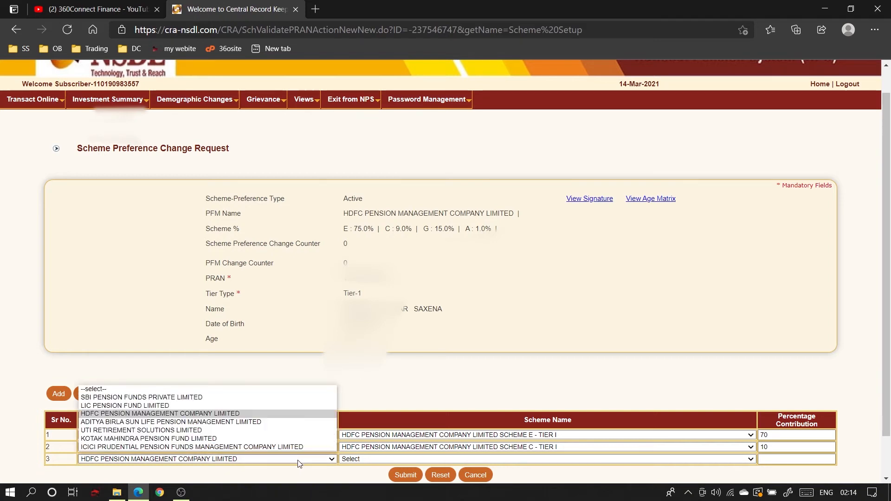
{"action": "left_click", "coordinate": [287, 412]}
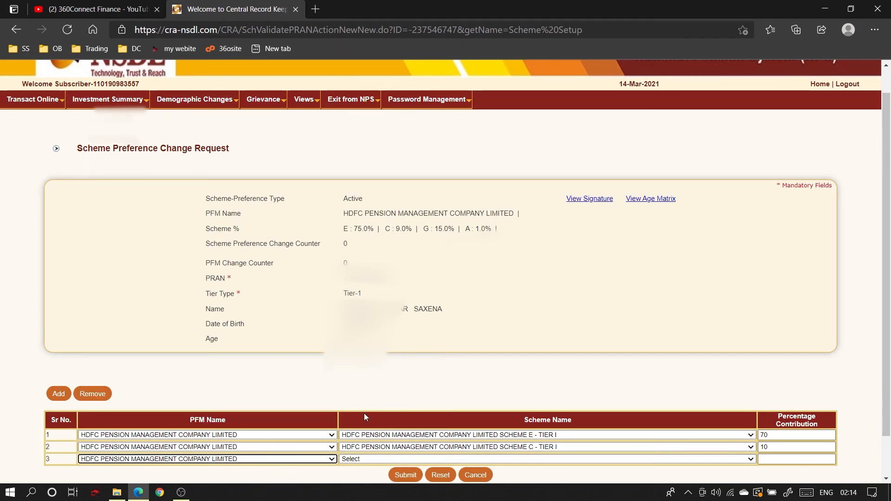
{"action": "left_click", "coordinate": [597, 462]}
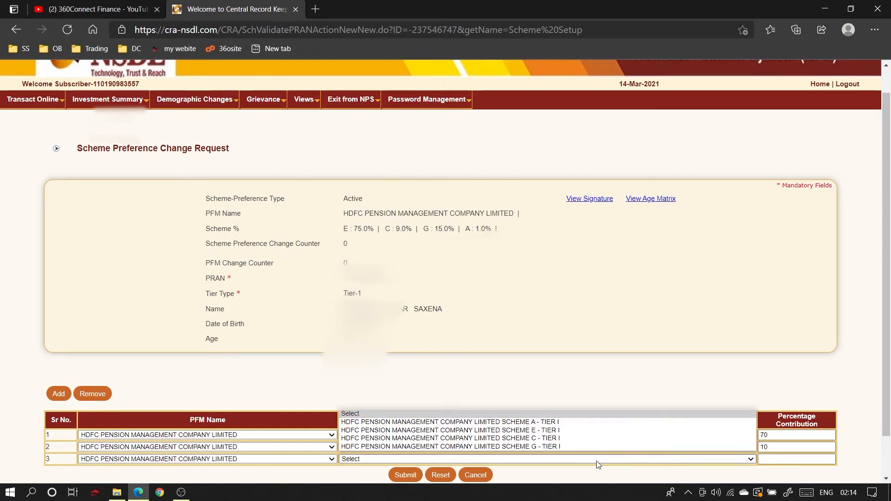
{"action": "left_click", "coordinate": [588, 447]}
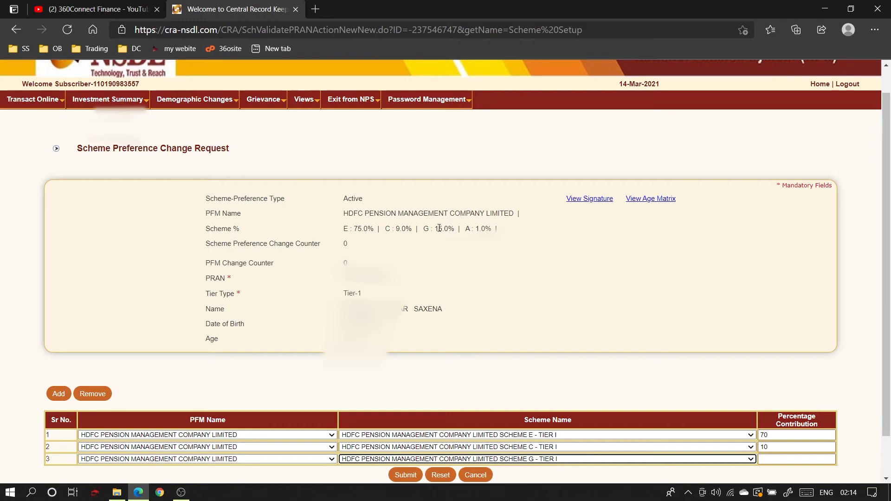
{"action": "left_click", "coordinate": [776, 460]}
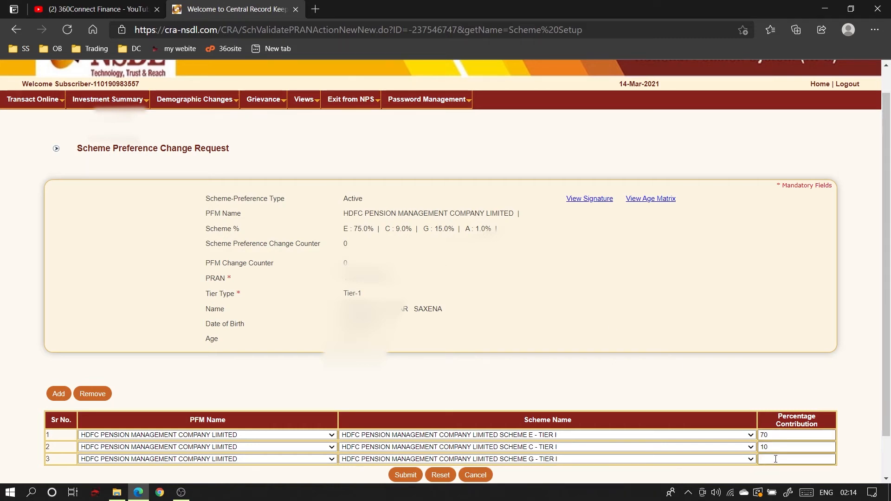
{"action": "type", "text": "15"}
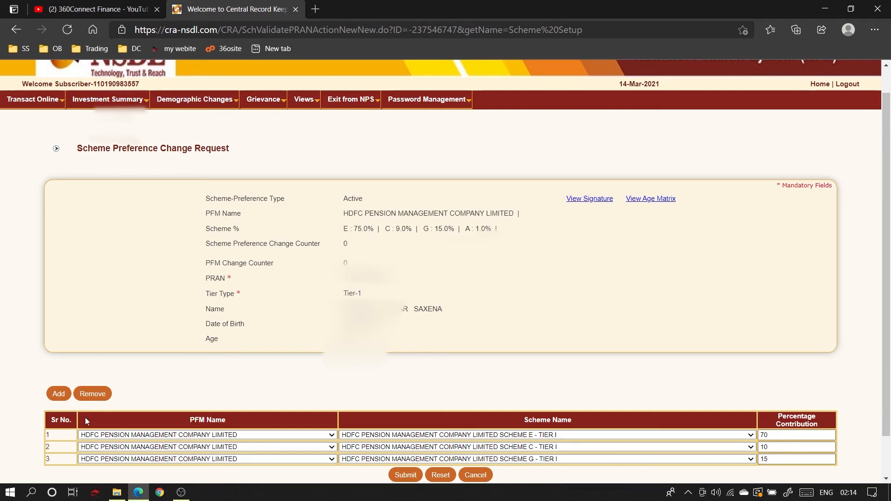
- Add a fourth allocation row for HDFC Pension Management Company Limited, Scheme A - Tier I, with a 5 percent contribution
{"action": "left_click", "coordinate": [64, 399]}
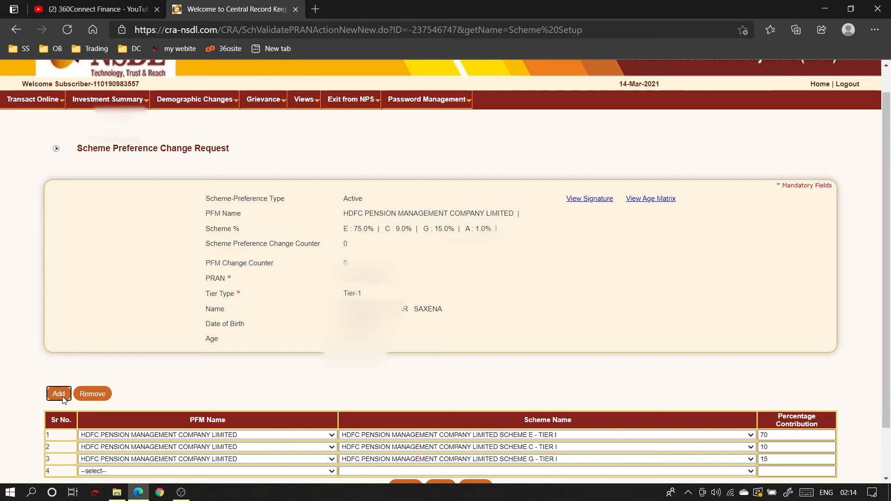
{"action": "left_click", "coordinate": [215, 473]}
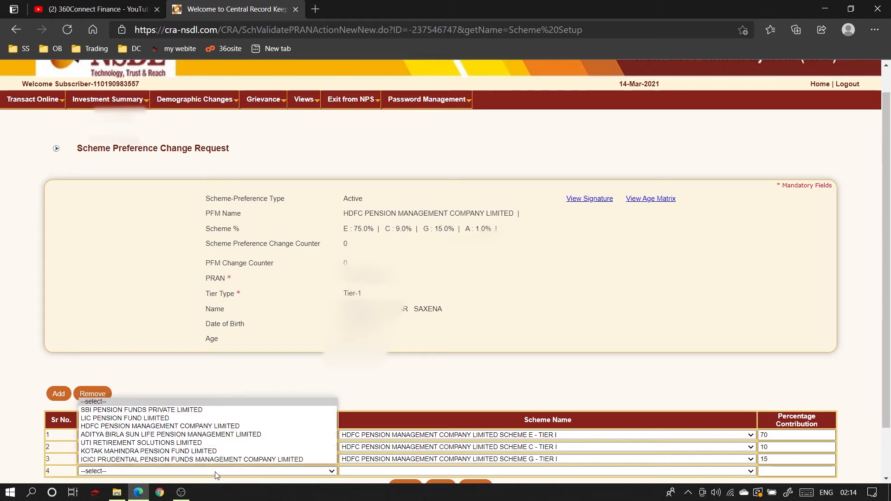
{"action": "left_click", "coordinate": [209, 426]}
{"action": "left_click", "coordinate": [431, 471]}
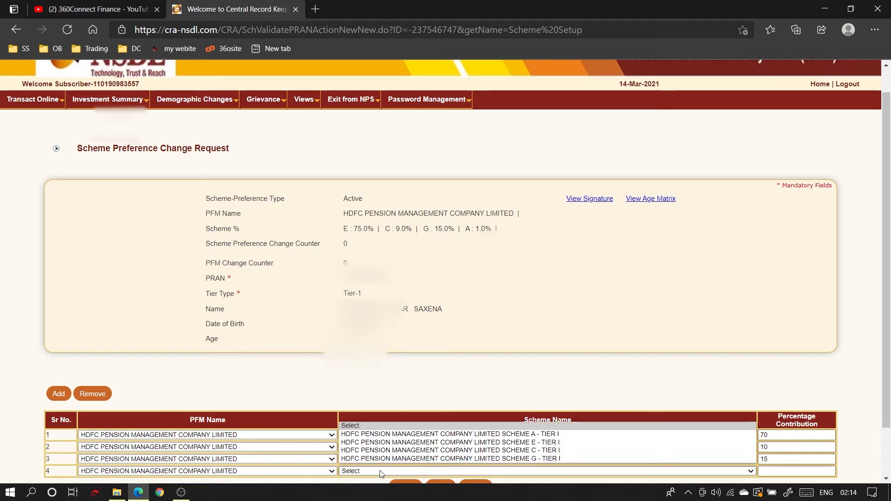
{"action": "left_click", "coordinate": [435, 435]}
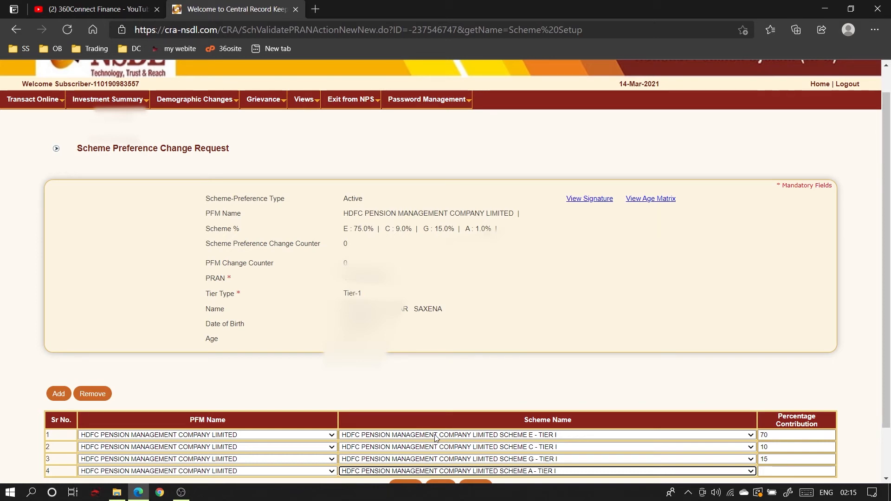
{"action": "left_click", "coordinate": [777, 471]}
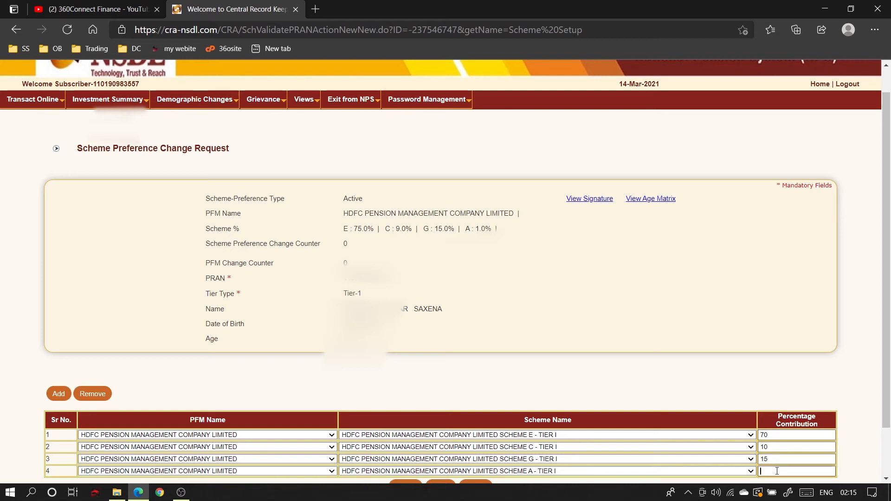
{"action": "type", "text": "5"}
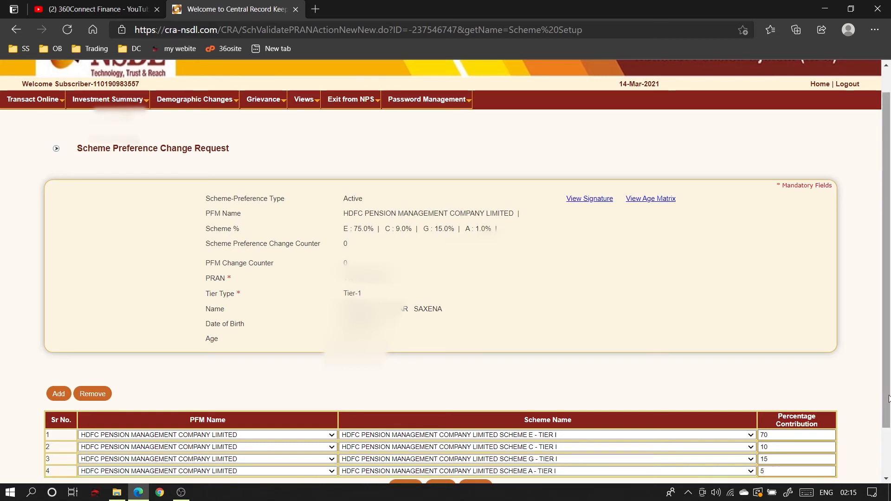
- Submit the four-row scheme preference change request and have the OTP sent from its confirmation screen
{"action": "scroll", "coordinate": [889, 402], "scroll_direction": "down", "scroll_amount": 1}
{"action": "scroll", "coordinate": [889, 402], "scroll_direction": "down", "scroll_amount": 1}
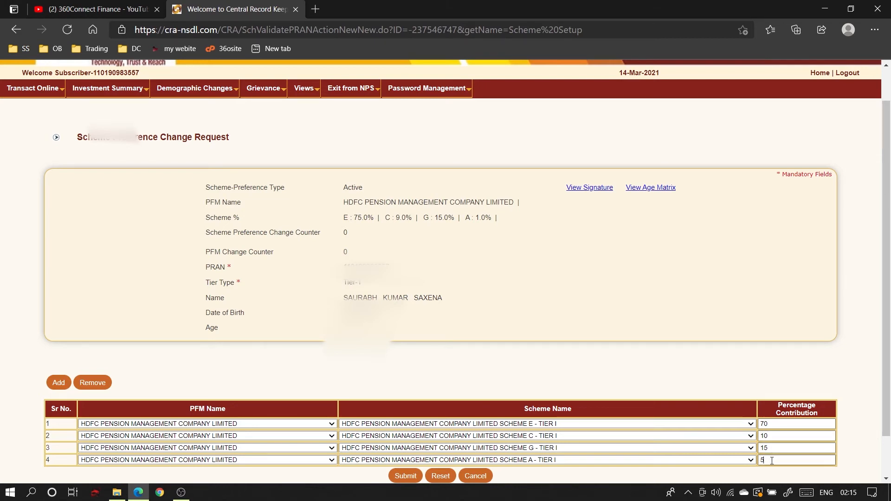
{"action": "left_click", "coordinate": [401, 476]}
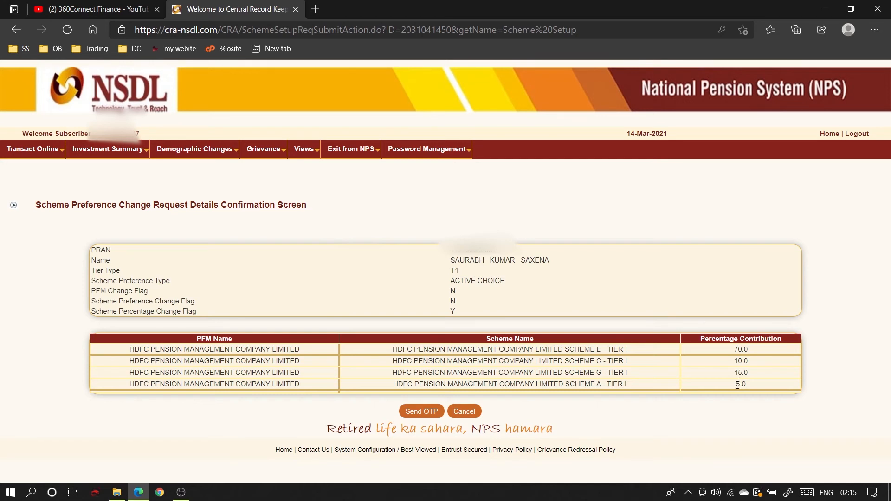
{"action": "left_click", "coordinate": [421, 412]}
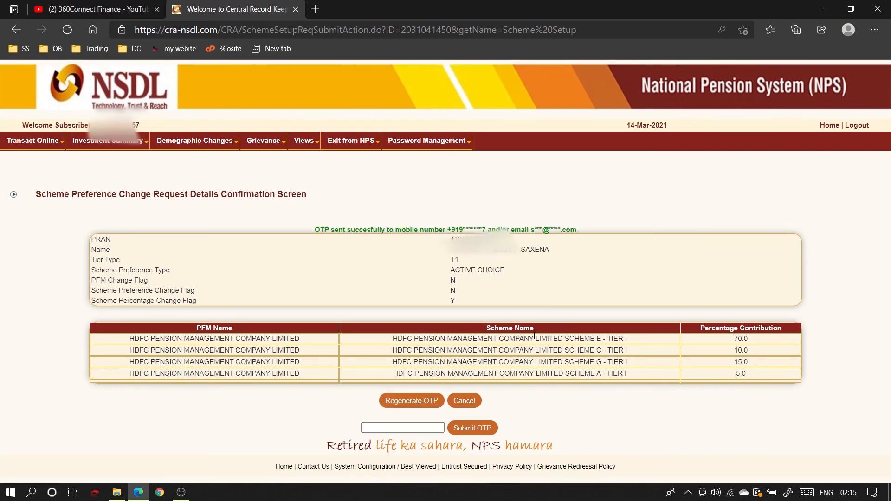